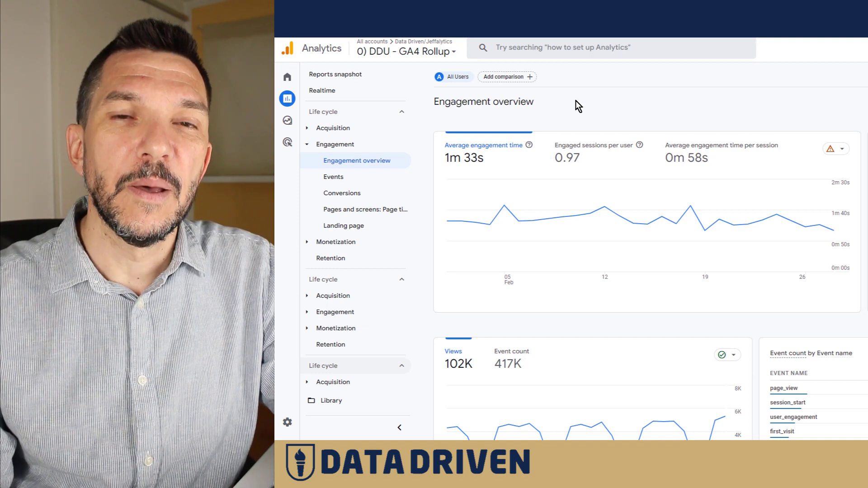
- Open the Engagement > Pages and screens report and scroll down to its table
mouse_move(529, 146)
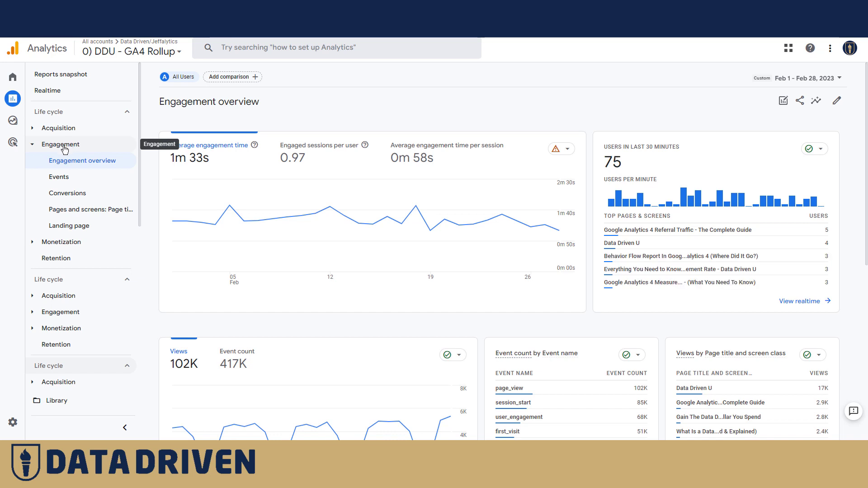
left_click(73, 210)
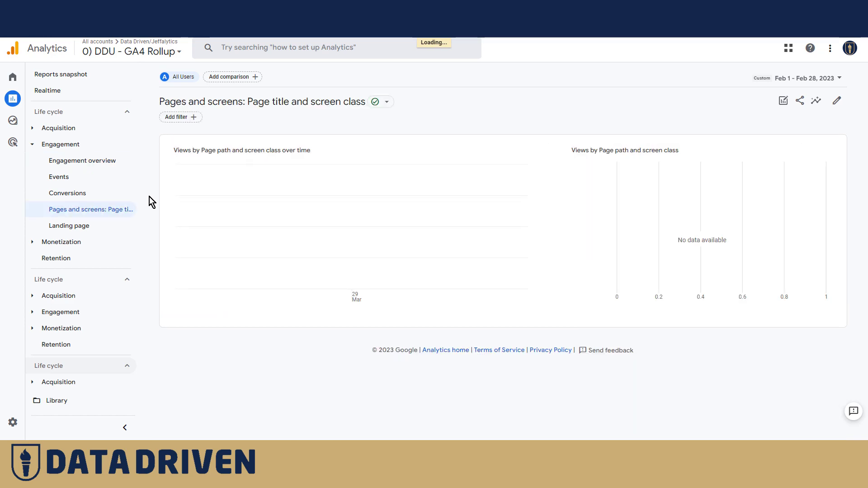
scroll(149, 197, "down", 3)
scroll(149, 197, "down", 2)
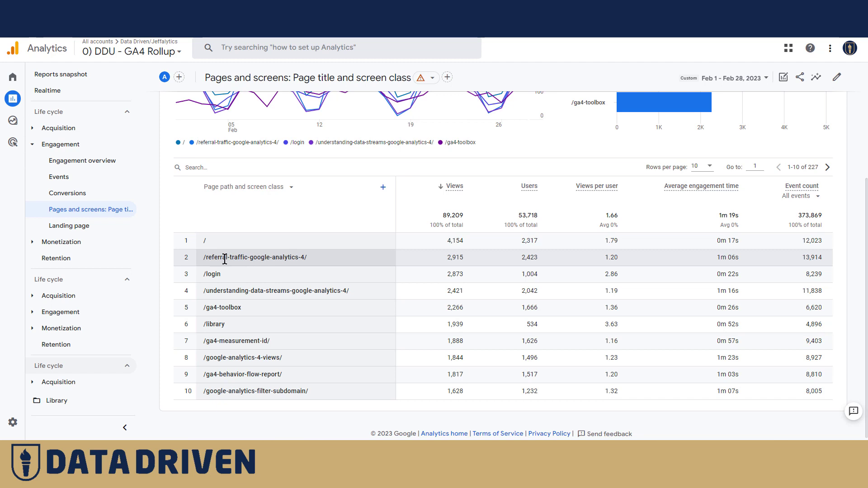
- Highlight the page paths in rows 2, 3, 4 and 8 of the table
left_click_drag(206, 259, 312, 263)
left_click_drag(221, 291, 333, 291)
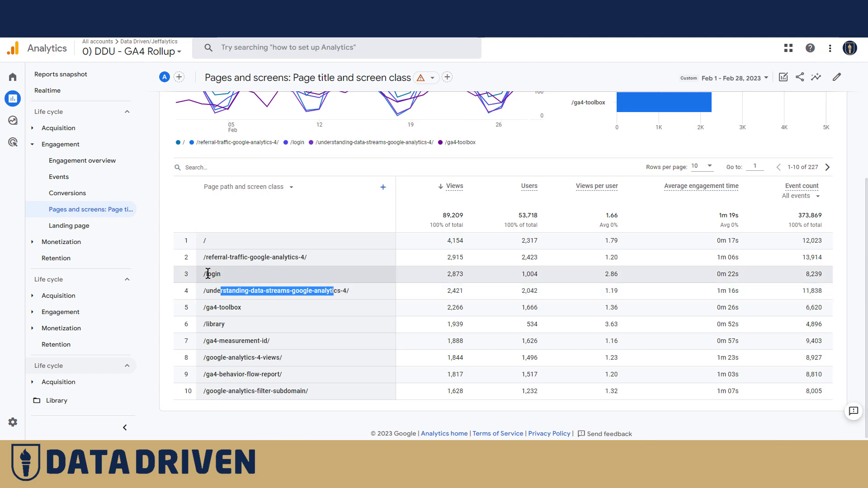
left_click_drag(208, 274, 221, 274)
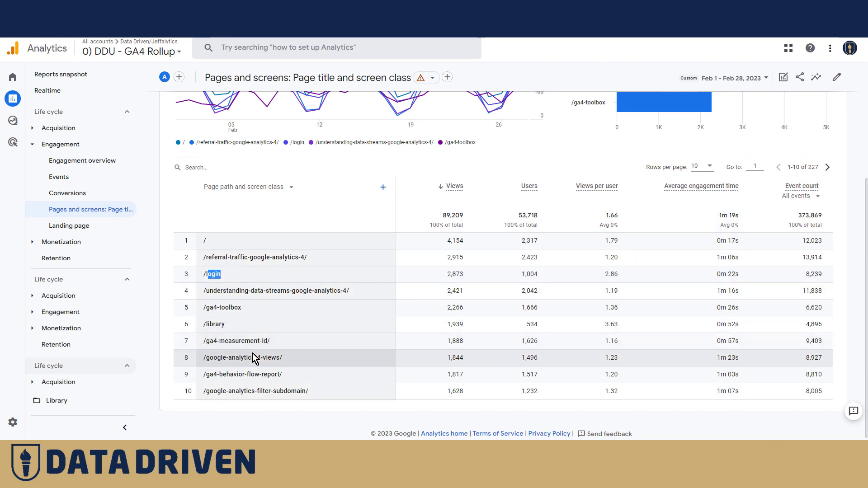
left_click_drag(252, 341, 216, 363)
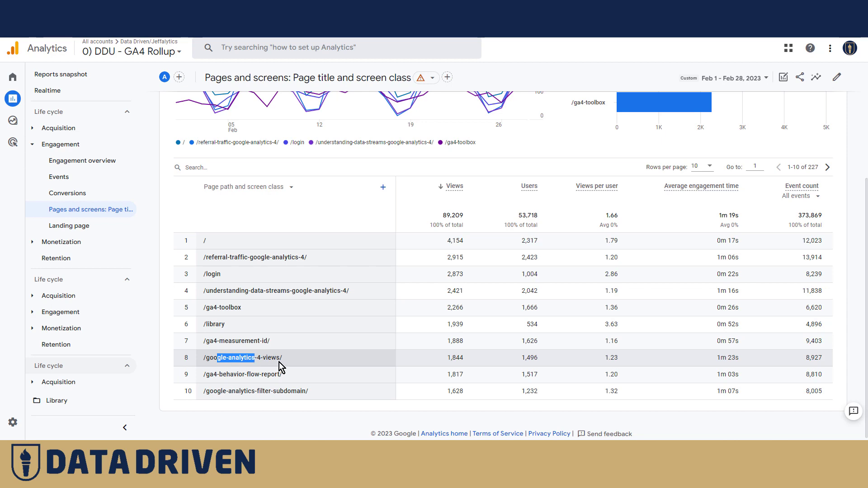
scroll(280, 362, "up", 1)
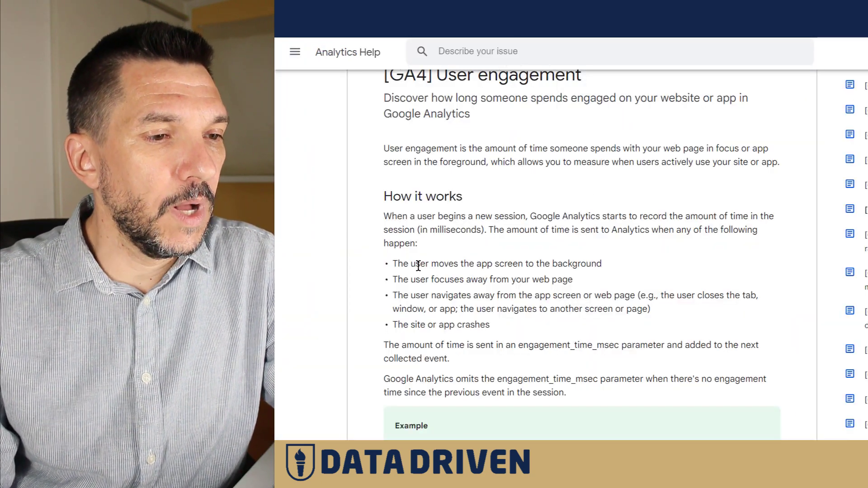
- Highlight the bullets on focusing away from and navigating away from the page
scroll(463, 260, "up", 1)
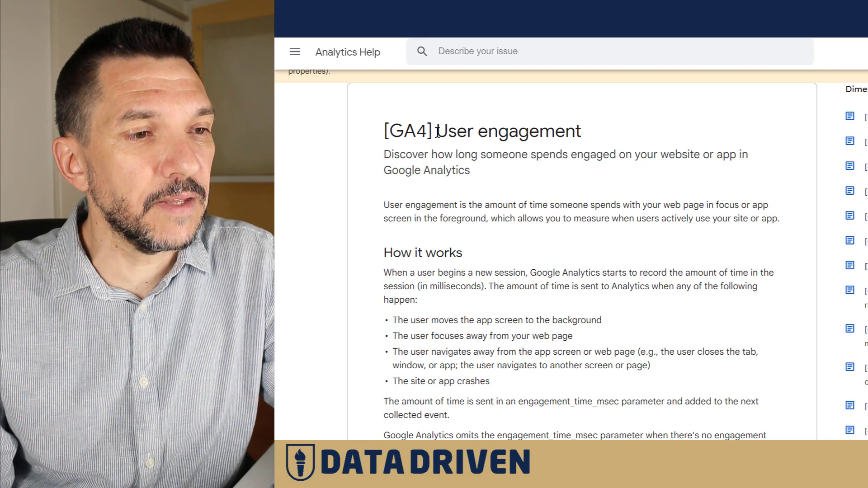
scroll(525, 186, "down", 1)
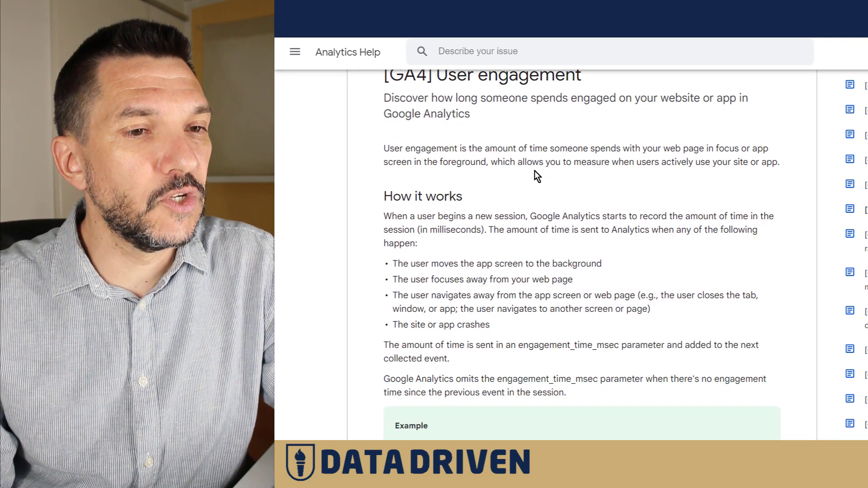
scroll(545, 185, "down", 1)
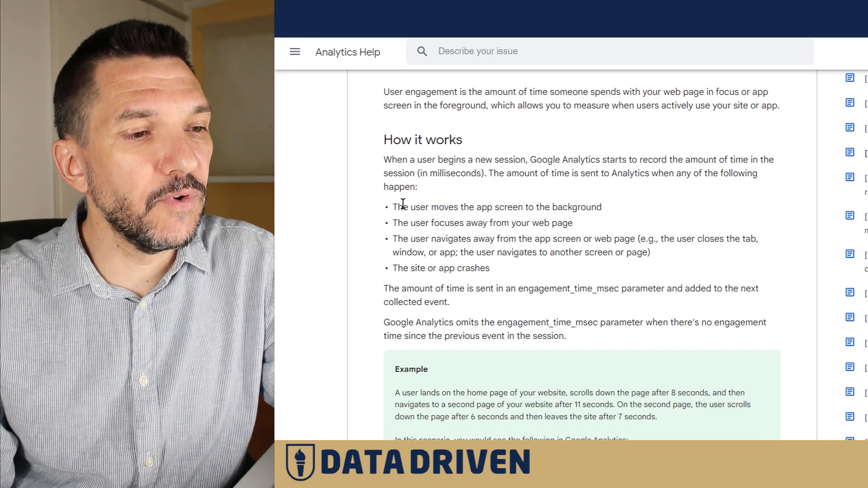
left_click_drag(414, 225, 573, 226)
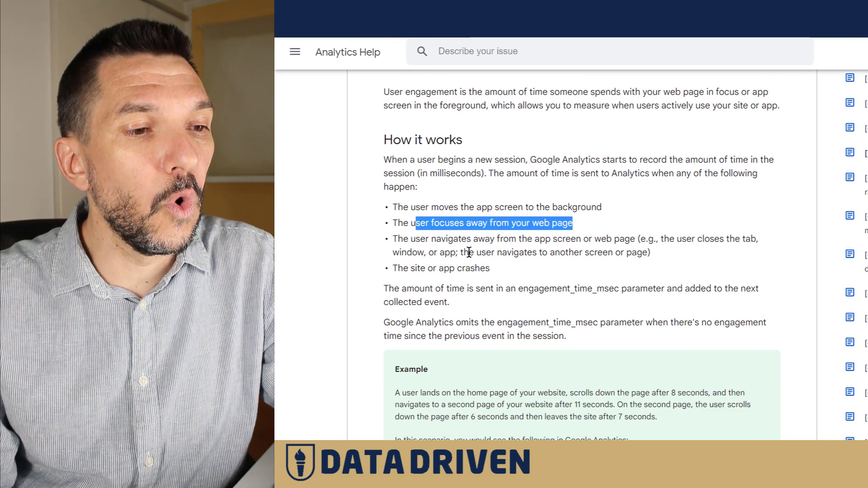
left_click_drag(470, 252, 648, 257)
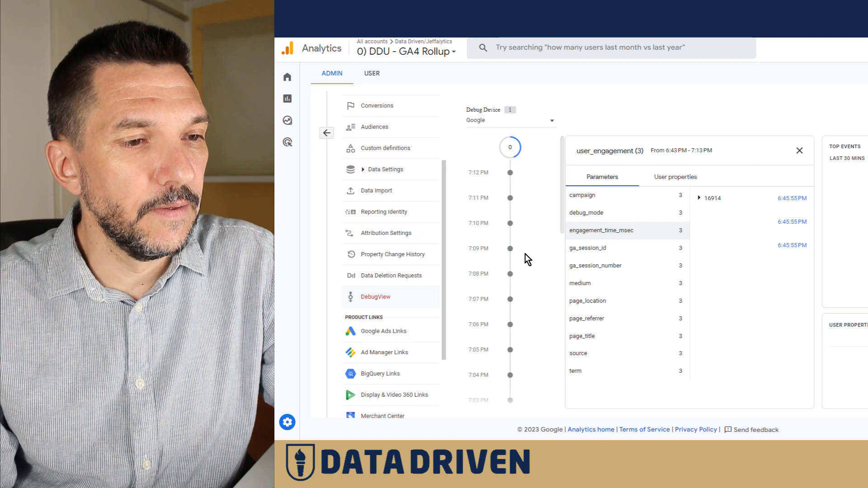
- Scroll through the user_engagement event's parameters, including engagement_time_msec, in DebugView
scroll(523, 256, "down", 5)
scroll(538, 299, "up", 5)
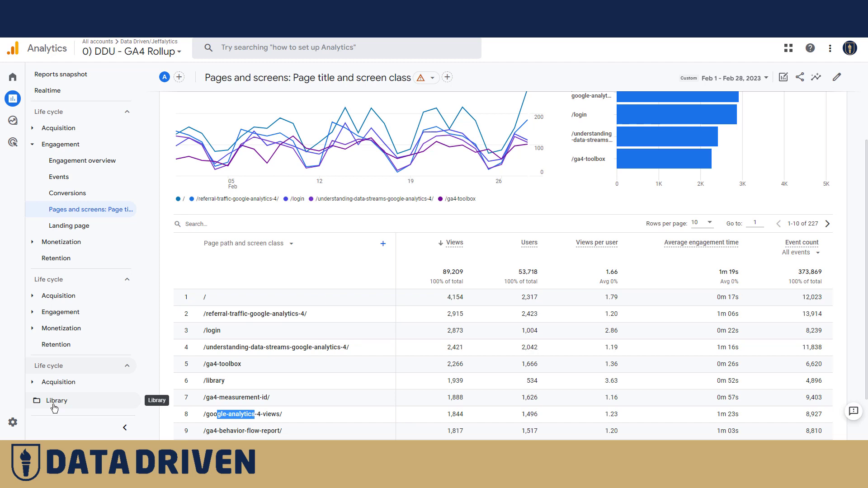
- Create a Recently active users audience and list the Other parameters for user_engagement
left_click(8, 418)
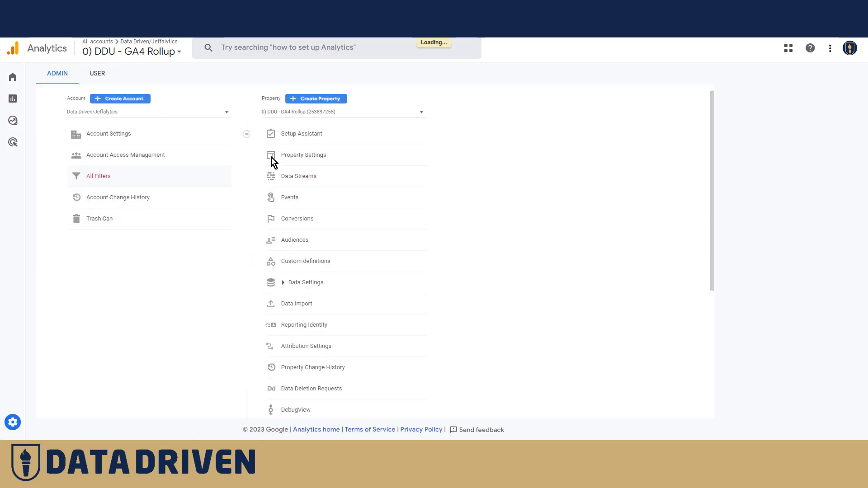
left_click(318, 243)
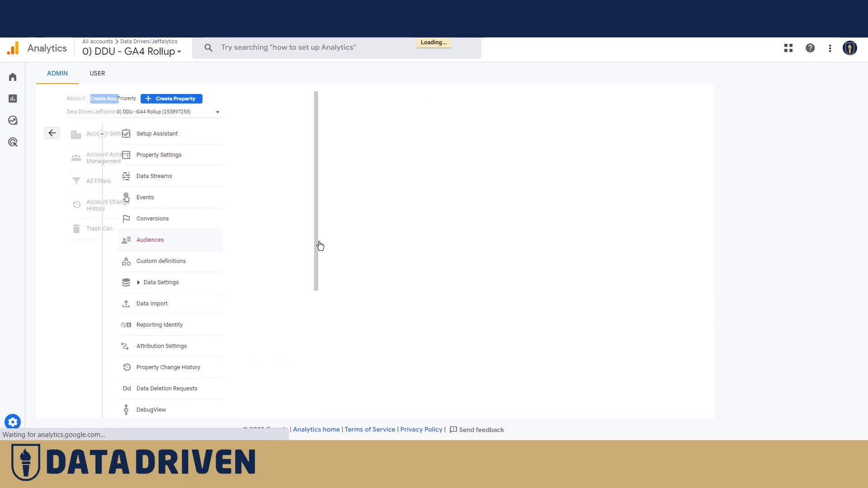
left_click(653, 156)
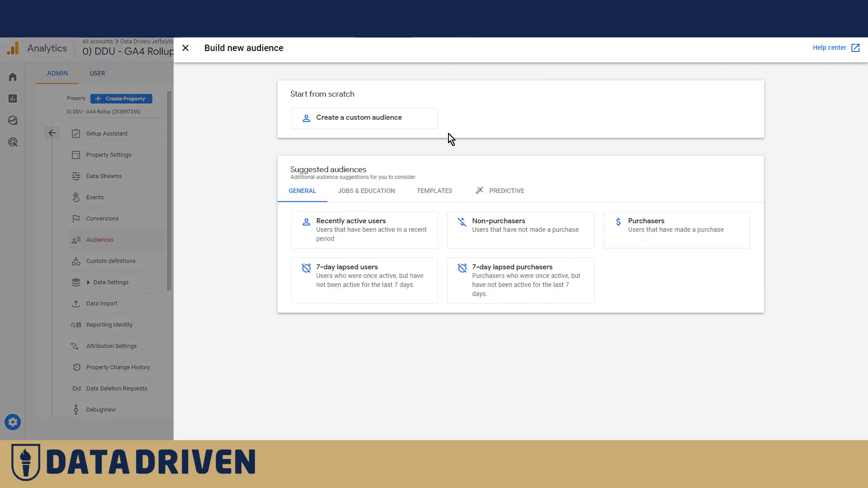
left_click(355, 232)
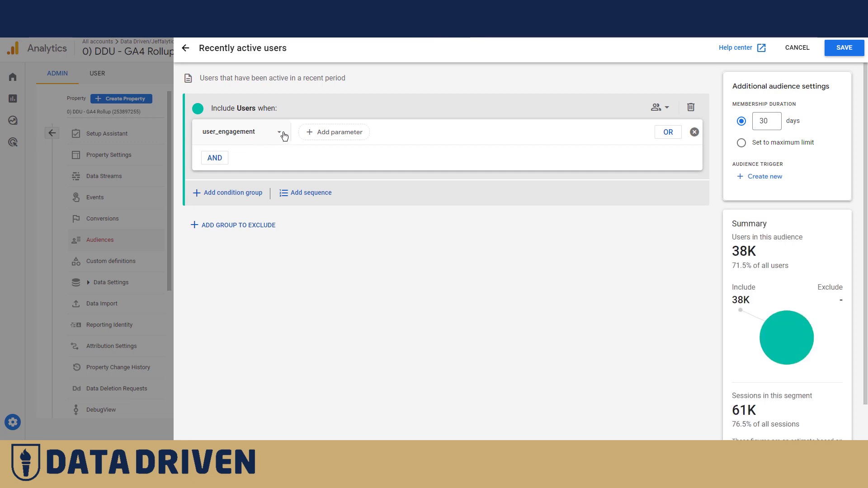
left_click(317, 135)
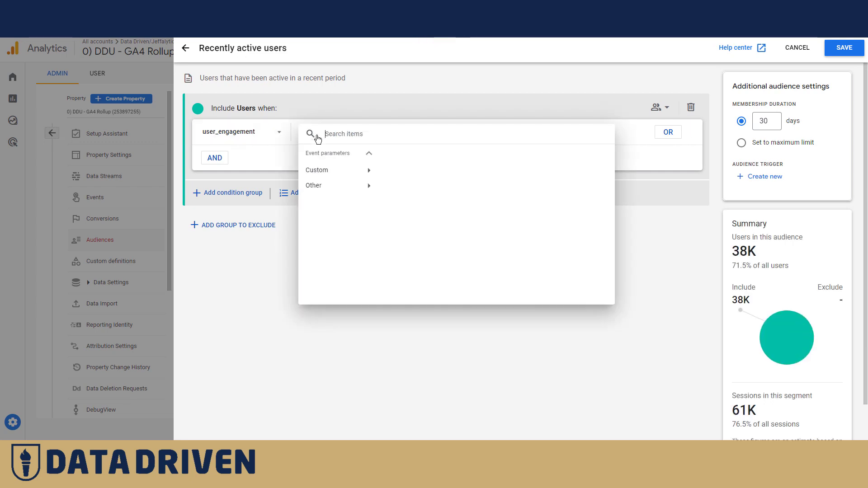
left_click(360, 189)
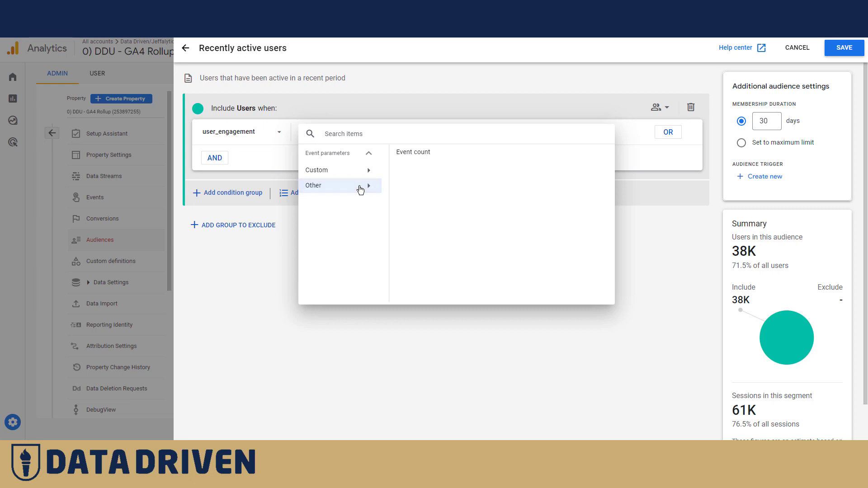
- Require user_engagement Event count > 2 within any 2-day period, leaving 2.5K users (4.67%)
left_click(407, 155)
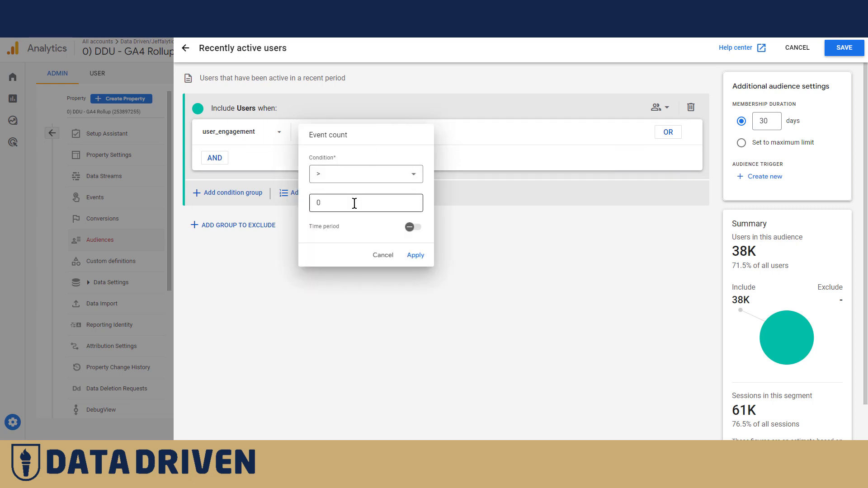
left_click_drag(355, 203, 320, 215)
type("2")
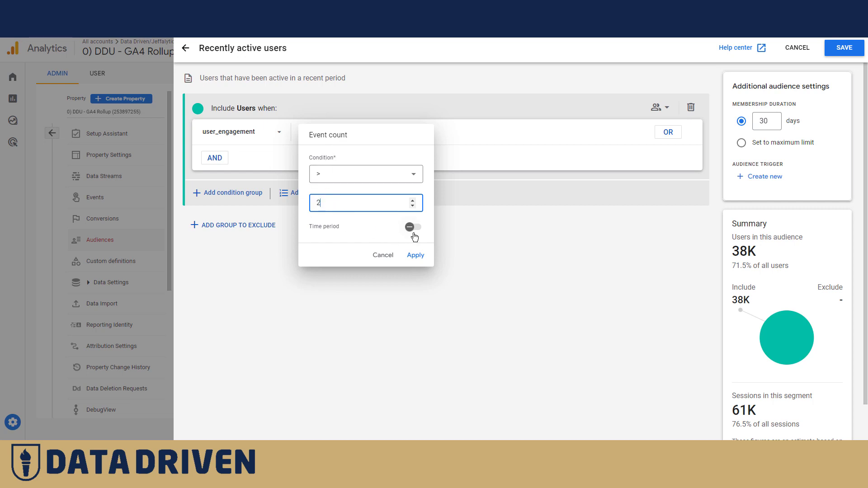
left_click(413, 233)
left_click(319, 244)
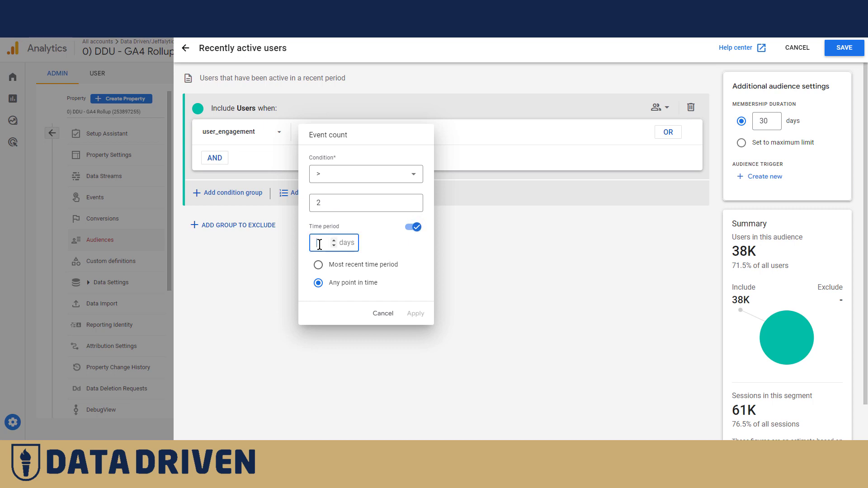
type("2")
left_click(414, 313)
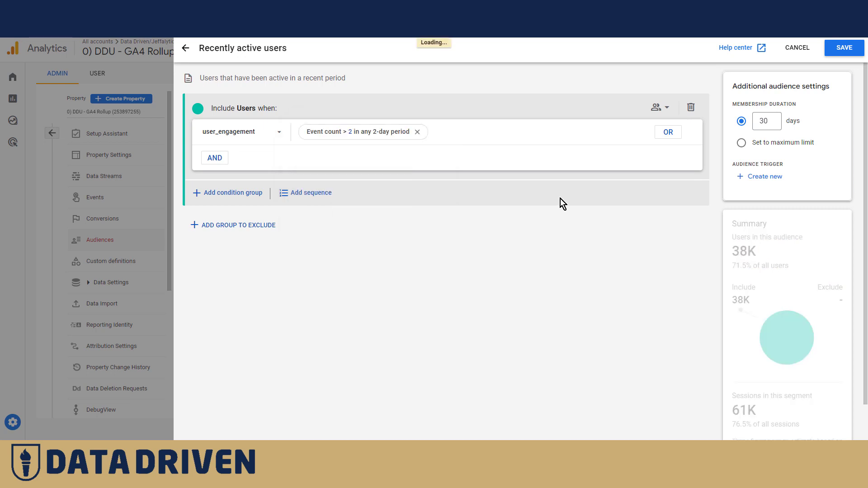
left_click_drag(732, 265, 749, 268)
left_click_drag(752, 269, 749, 268)
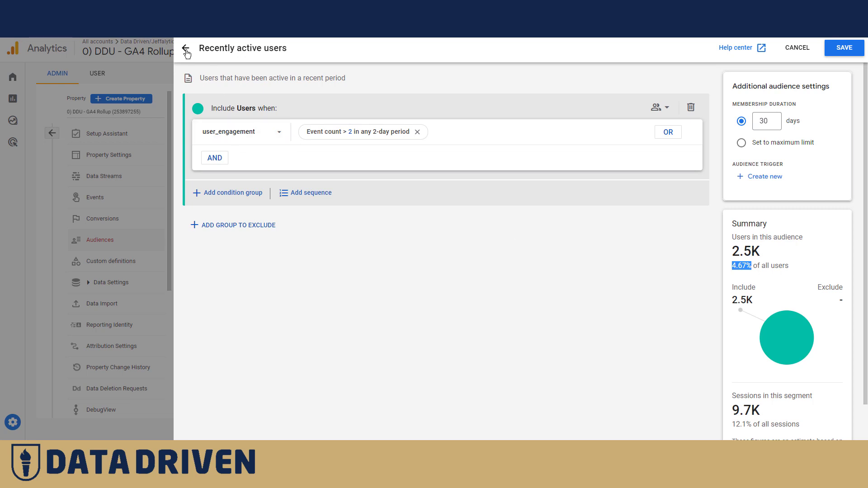
- Discard the draft, start a custom audience, and search its conditions for 'user_e'
left_click(796, 49)
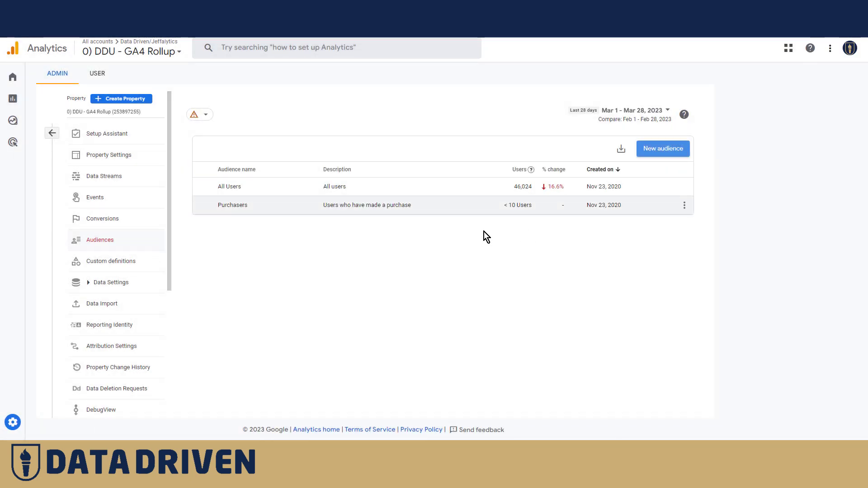
left_click(662, 149)
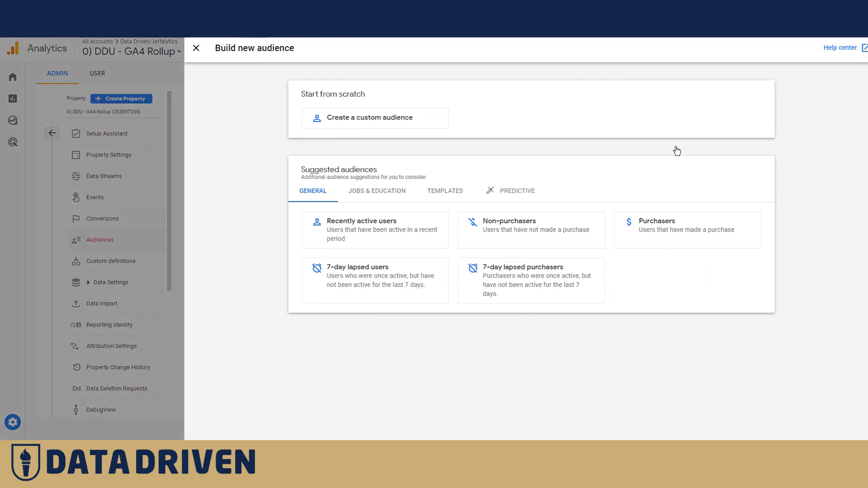
left_click(360, 125)
left_click(280, 134)
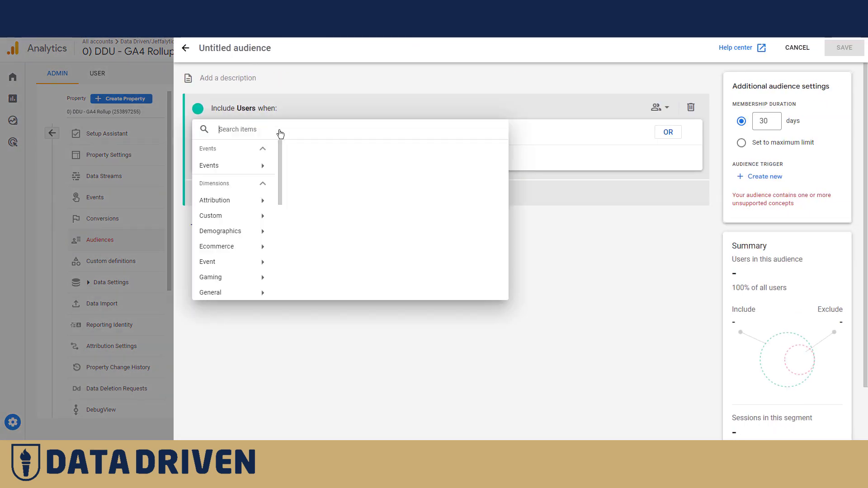
type("user")
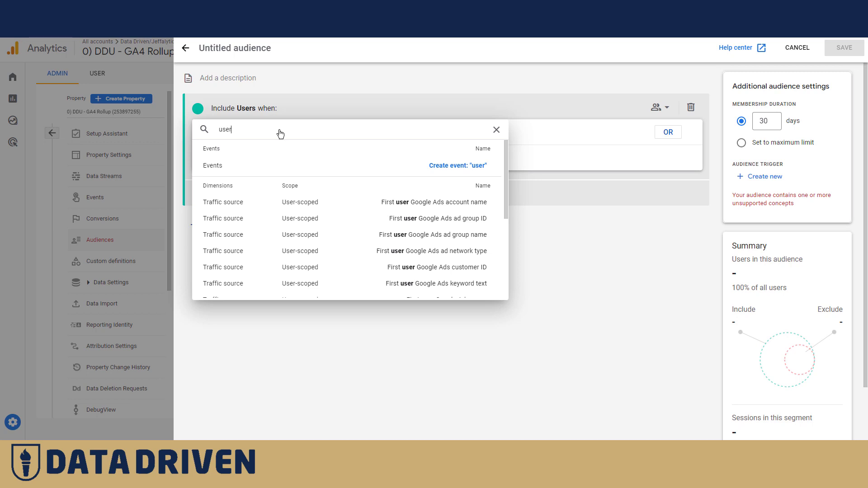
type("_")
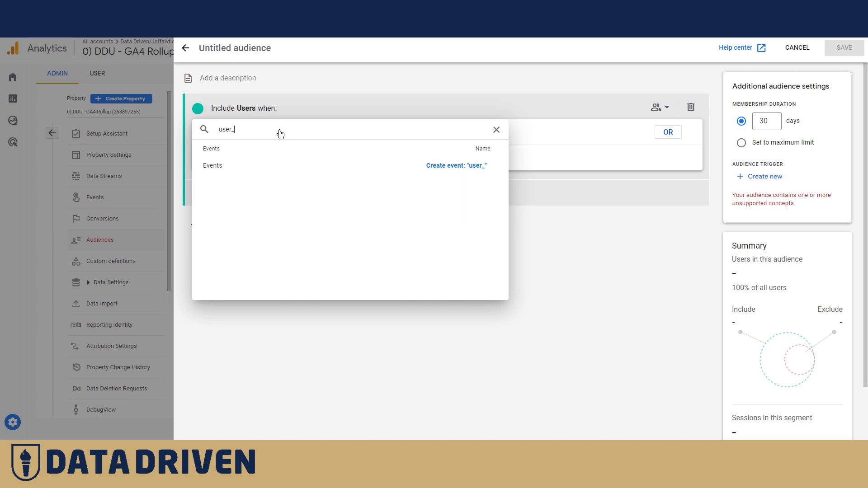
type("e")
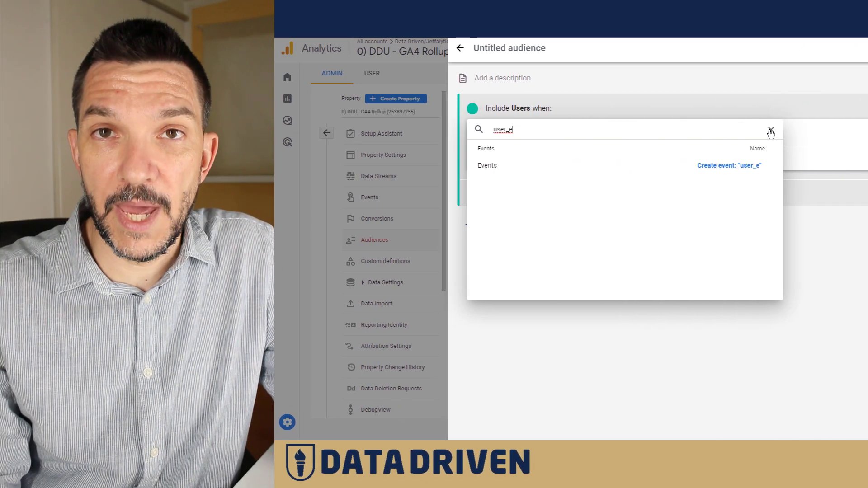
- Clear the 'user_e' search from the condition search box
left_click(771, 131)
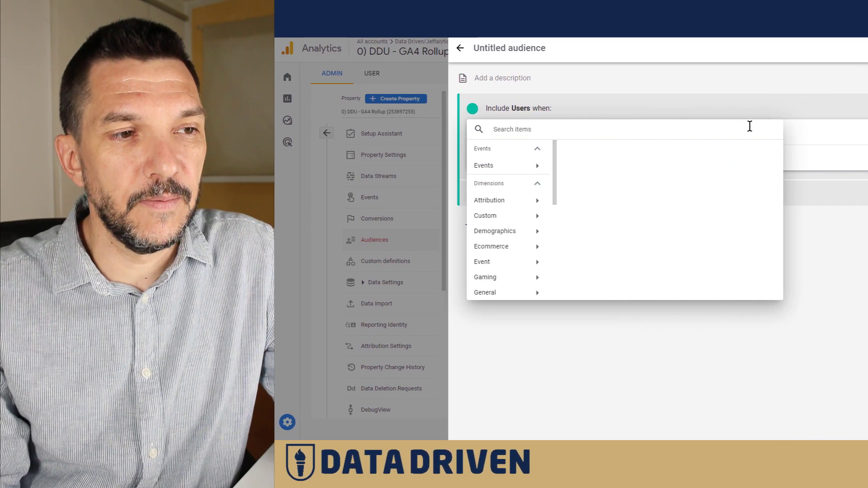